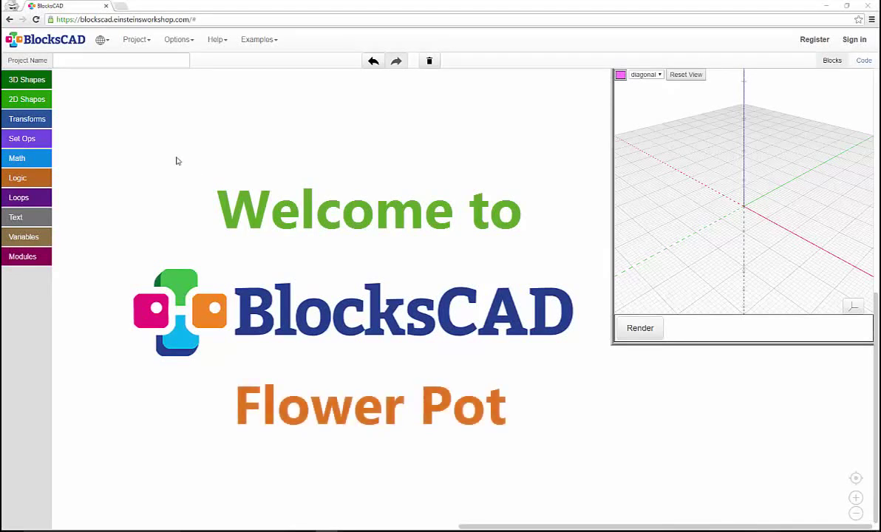
Add a cylinder with unlinked radii, setting radius1 to 40, radius2 to 50 and height to 80.
{"action": "left_click", "coordinate": [37, 82]}
{"action": "left_click_drag", "start_coordinate": [78, 144], "coordinate": [219, 166]}
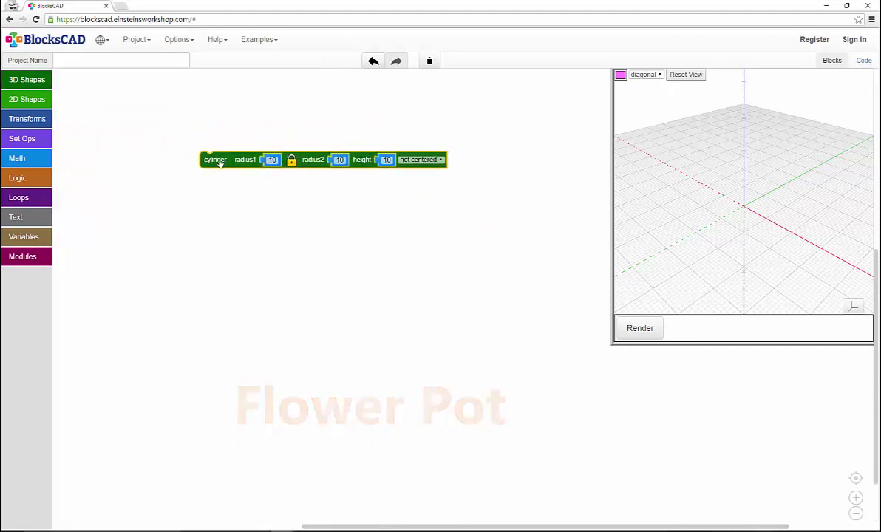
{"action": "left_click", "coordinate": [292, 163]}
{"action": "left_click", "coordinate": [272, 160]}
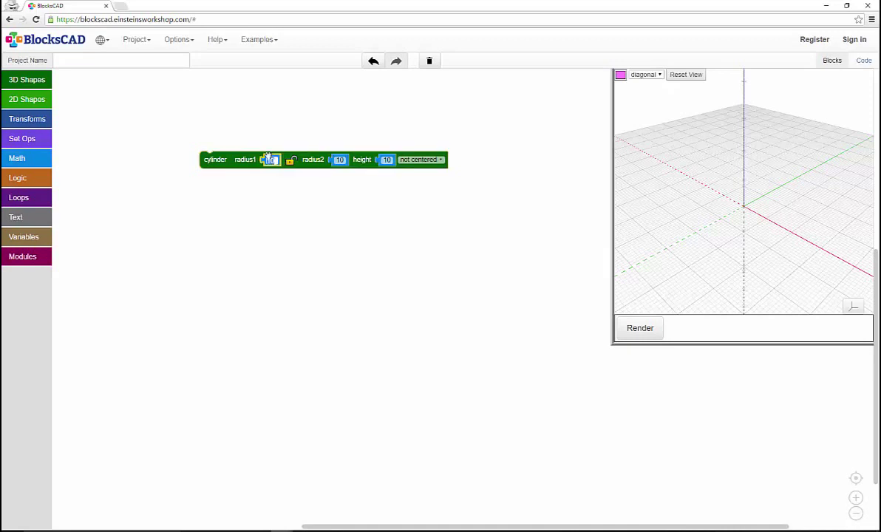
{"action": "type", "text": "40"}
{"action": "left_click", "coordinate": [339, 161]}
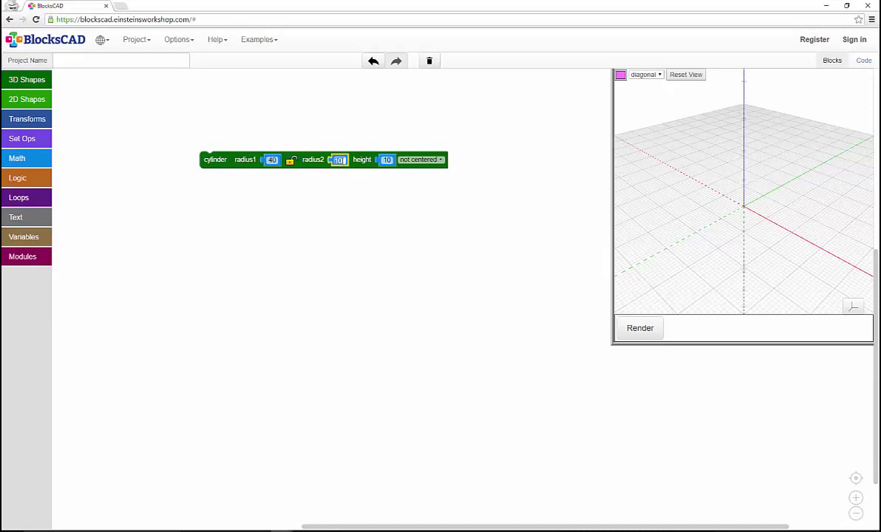
{"action": "type", "text": "60"}
{"action": "left_click", "coordinate": [385, 160]}
{"action": "type", "text": "8"}
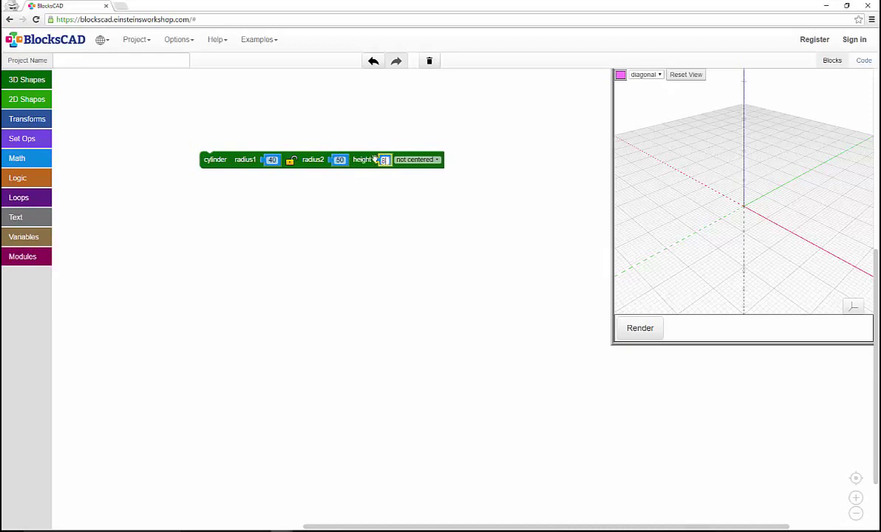
{"action": "type", "text": "0"}
Render the tapered cylinder and inspect the whole shape in the 3D view.
{"action": "left_click", "coordinate": [640, 328]}
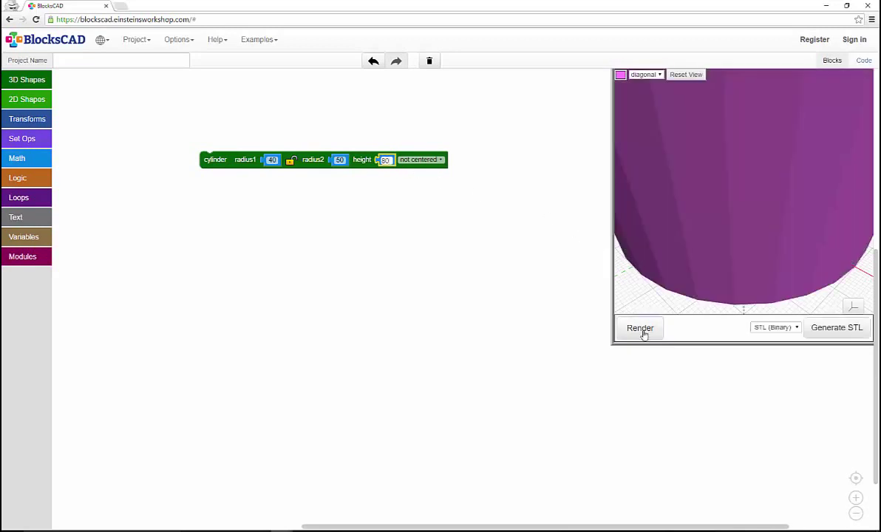
{"action": "scroll", "coordinate": [687, 222], "scroll_direction": "down", "scroll_amount": 10}
{"action": "scroll", "coordinate": [690, 219], "scroll_direction": "down", "scroll_amount": 2}
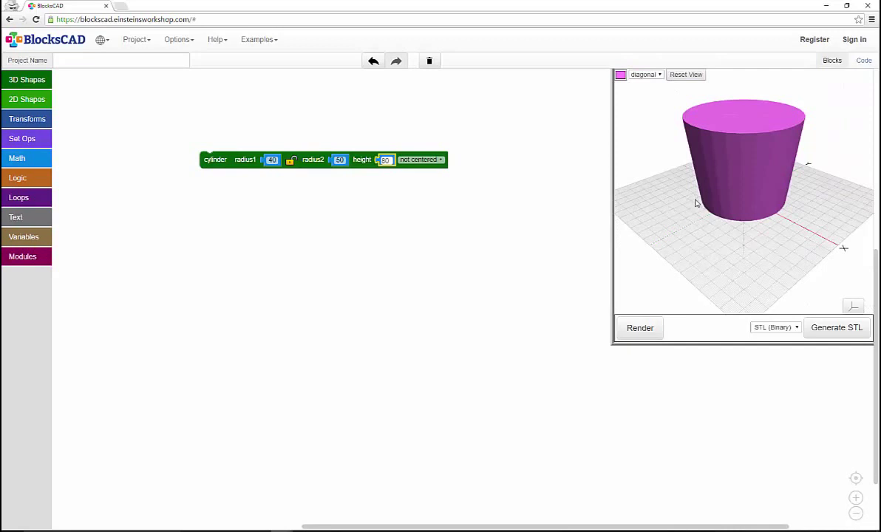
{"action": "left_click_drag", "start_coordinate": [695, 203], "coordinate": [669, 215]}
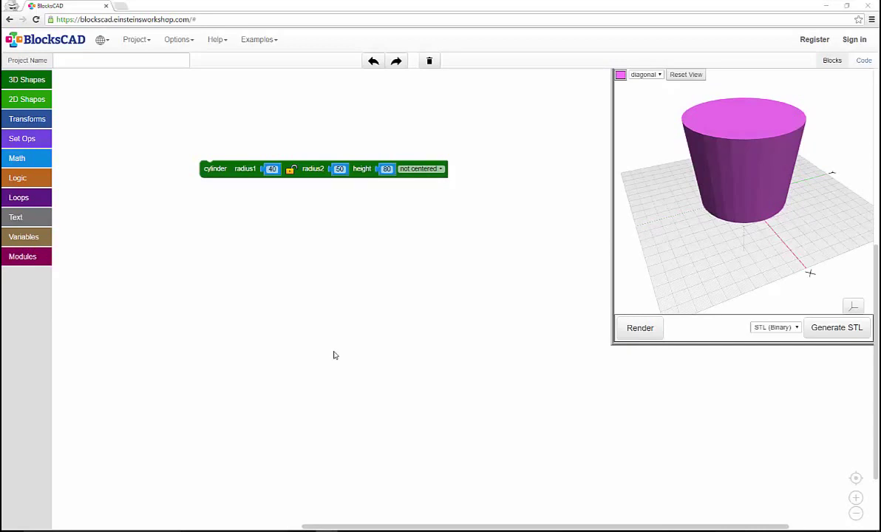
Duplicate the cylinder and set the copy's radius1 to 35 and radius2 to 45.
{"action": "right_click", "coordinate": [224, 173]}
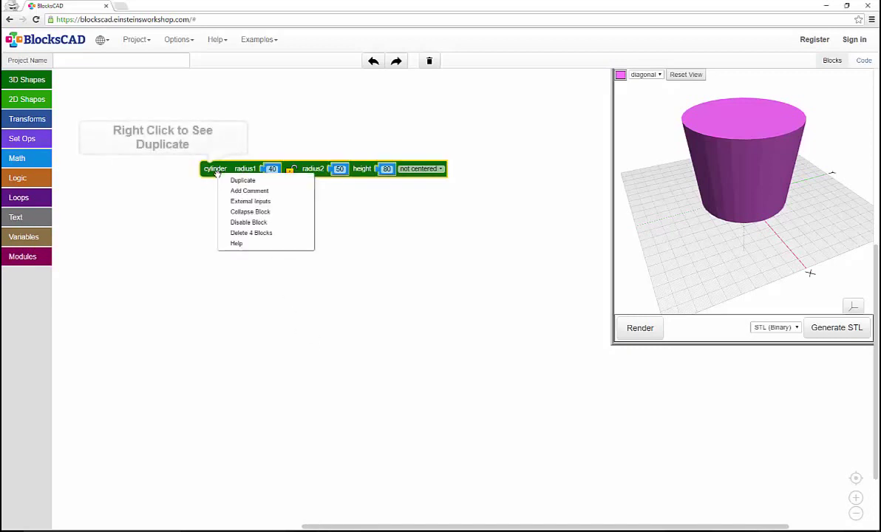
{"action": "left_click", "coordinate": [231, 180]}
{"action": "left_click_drag", "start_coordinate": [228, 187], "coordinate": [227, 224]}
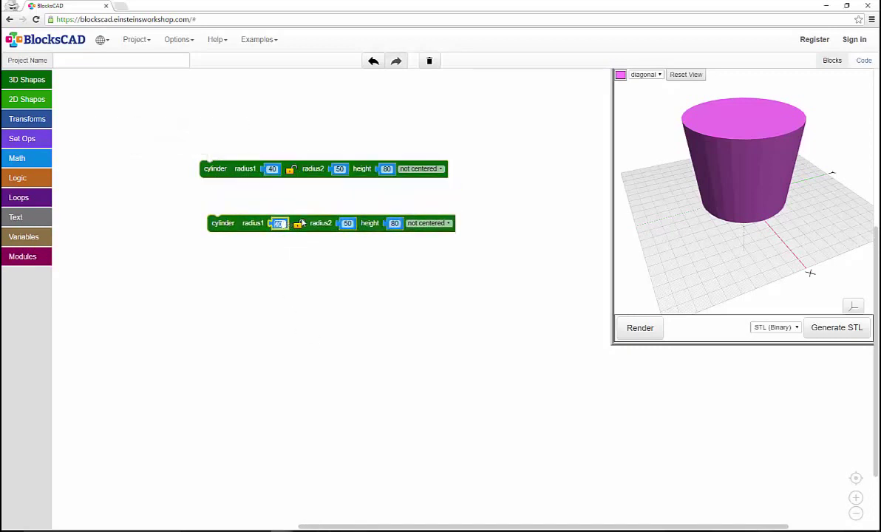
{"action": "type", "text": "35"}
{"action": "left_click", "coordinate": [347, 223]}
{"action": "type", "text": "45"}
Wrap the smaller cylinder in a translate block with Z set to 5.
{"action": "left_click", "coordinate": [27, 119]}
{"action": "left_click_drag", "start_coordinate": [83, 86], "coordinate": [219, 212]}
{"action": "left_click", "coordinate": [320, 207]}
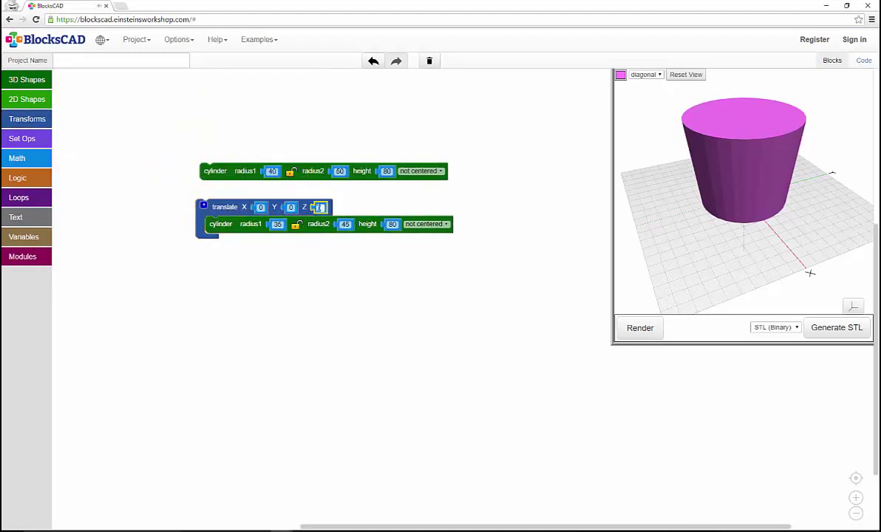
{"action": "type", "text": "5"}
{"action": "left_click_drag", "start_coordinate": [208, 206], "coordinate": [187, 224]}
Wrap the translated inner cylinder in a yellow color block and render the model.
{"action": "left_click", "coordinate": [27, 119]}
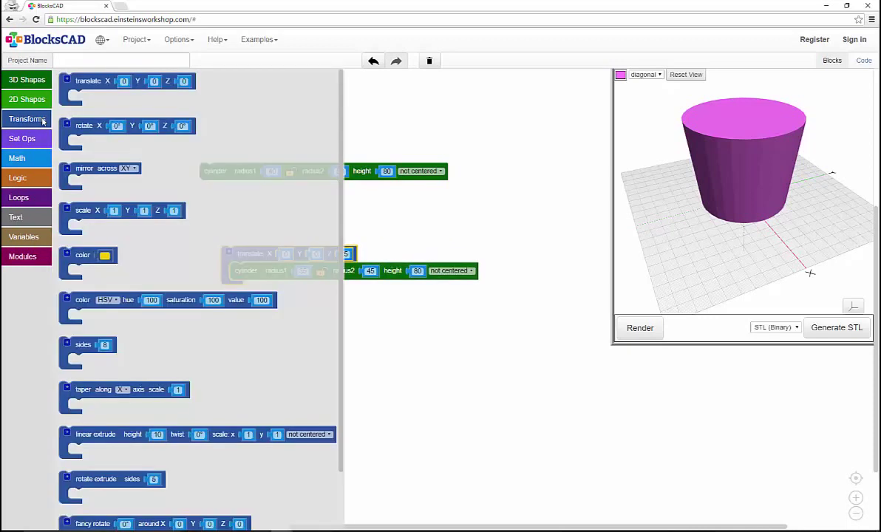
{"action": "left_click_drag", "start_coordinate": [89, 255], "coordinate": [236, 233]}
{"action": "left_click", "coordinate": [640, 327]}
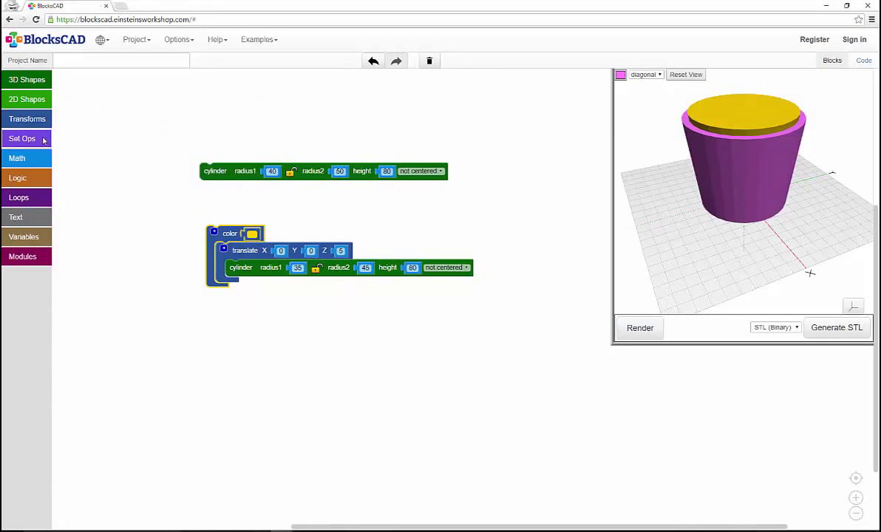
Subtract the yellow inner cylinder from the outer cylinder with a difference block and render the hollow pot.
{"action": "left_click", "coordinate": [43, 141]}
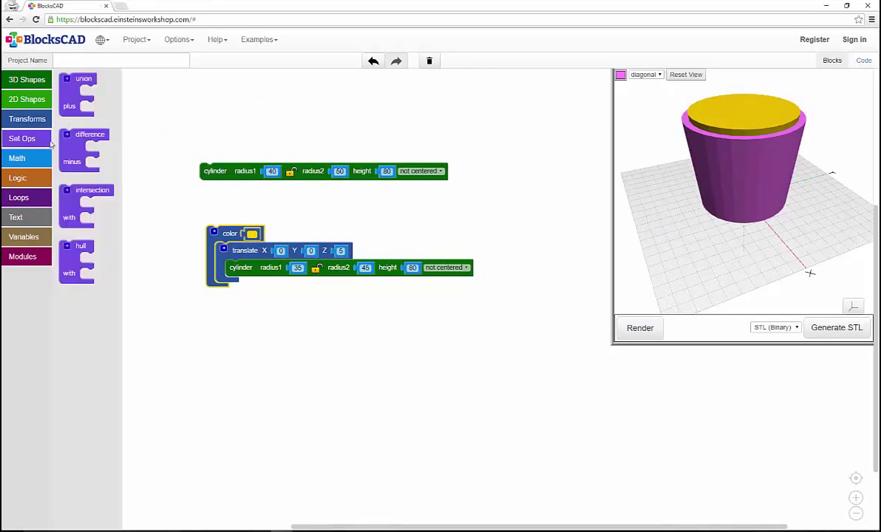
{"action": "left_click_drag", "start_coordinate": [74, 138], "coordinate": [152, 156]}
{"action": "left_click_drag", "start_coordinate": [234, 244], "coordinate": [189, 203]}
{"action": "left_click", "coordinate": [640, 328]}
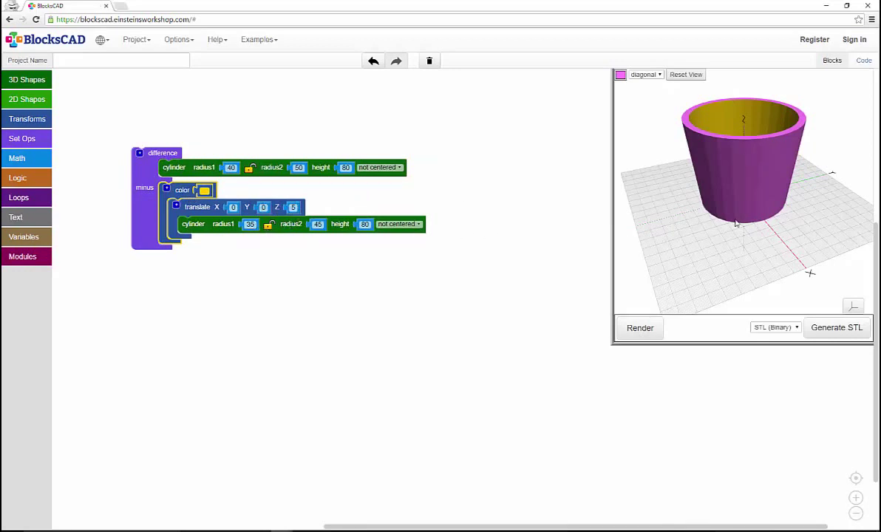
{"action": "left_click_drag", "start_coordinate": [728, 238], "coordinate": [709, 265]}
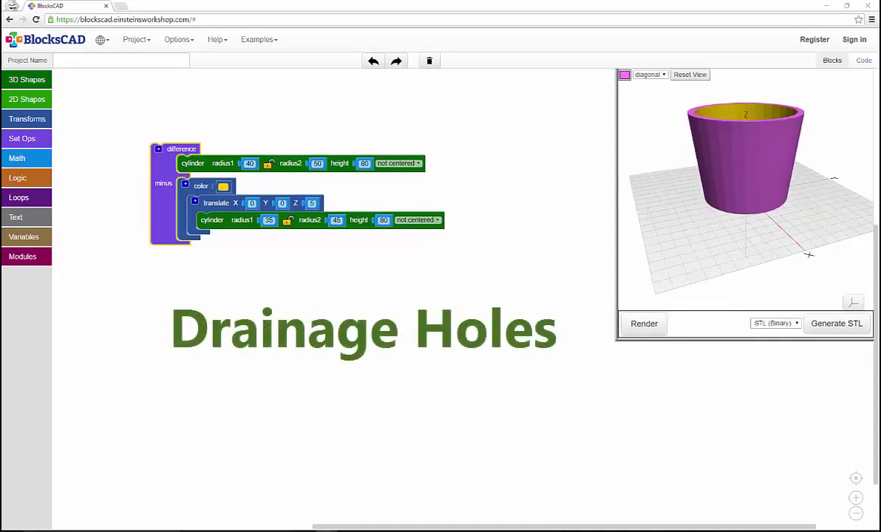
Add a cylinder of radius 10 and height 10 for a drainage hole, translate it 32 along X, and render.
{"action": "left_click_drag", "start_coordinate": [161, 183], "coordinate": [136, 218]}
{"action": "left_click", "coordinate": [9, 79]}
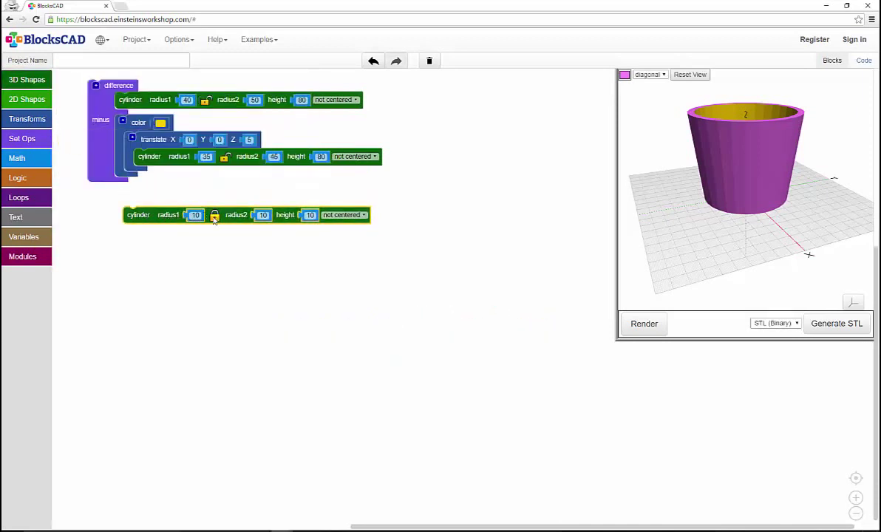
{"action": "left_click", "coordinate": [27, 119]}
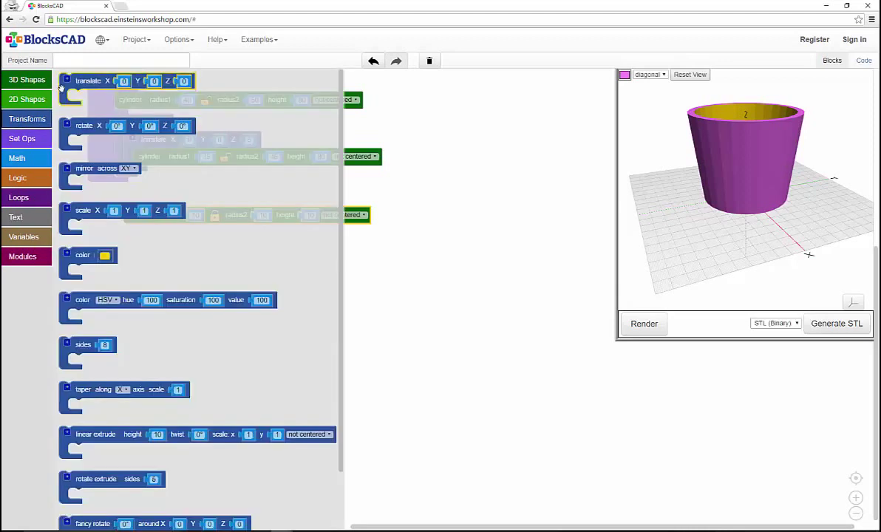
{"action": "left_click_drag", "start_coordinate": [68, 94], "coordinate": [127, 219]}
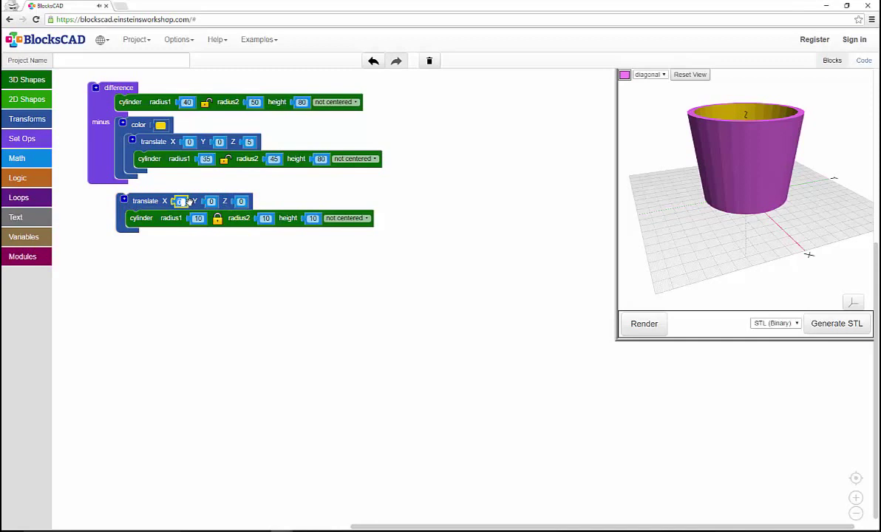
{"action": "type", "text": "32"}
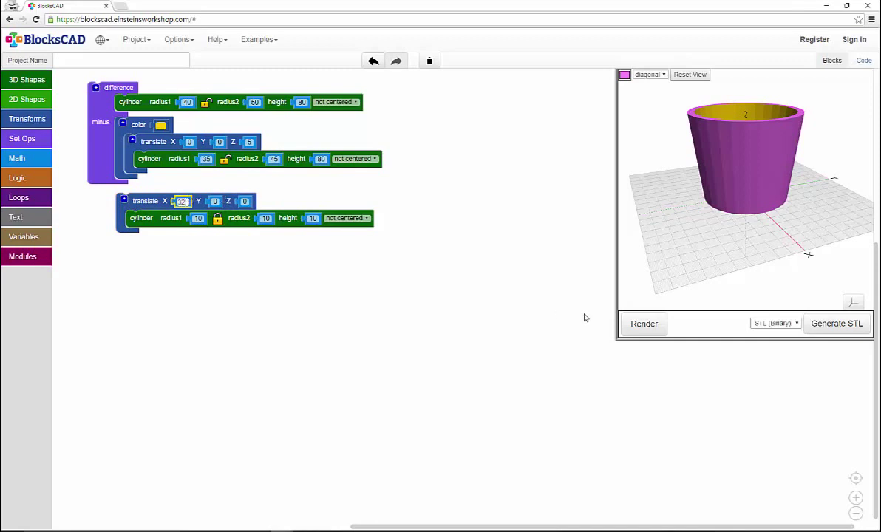
{"action": "left_click", "coordinate": [642, 324]}
{"action": "left_click_drag", "start_coordinate": [708, 256], "coordinate": [745, 271]}
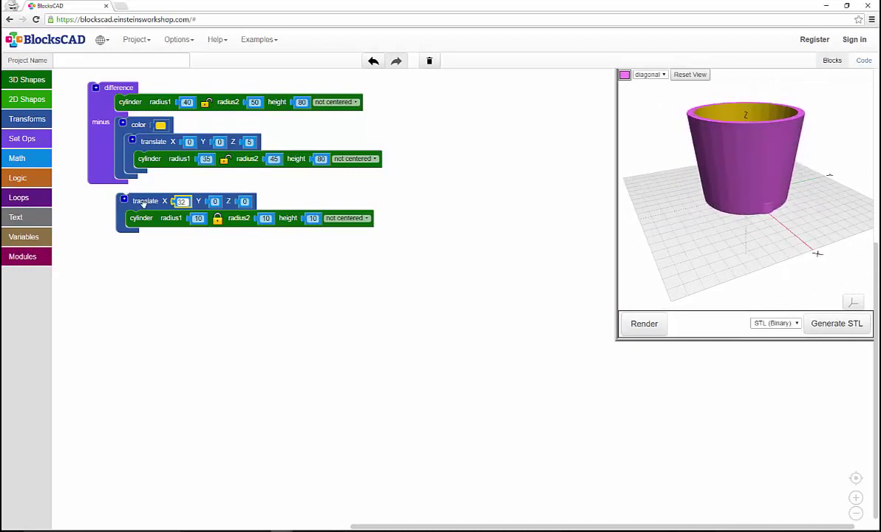
Duplicate the translated drainage-hole cylinder three times and stack the four blocks below the difference block.
{"action": "left_click_drag", "start_coordinate": [144, 204], "coordinate": [199, 355]}
{"action": "right_click", "coordinate": [181, 207]}
{"action": "left_click", "coordinate": [196, 216]}
{"action": "right_click", "coordinate": [205, 268]}
{"action": "left_click", "coordinate": [212, 264]}
{"action": "right_click", "coordinate": [205, 315]}
{"action": "left_click", "coordinate": [215, 313]}
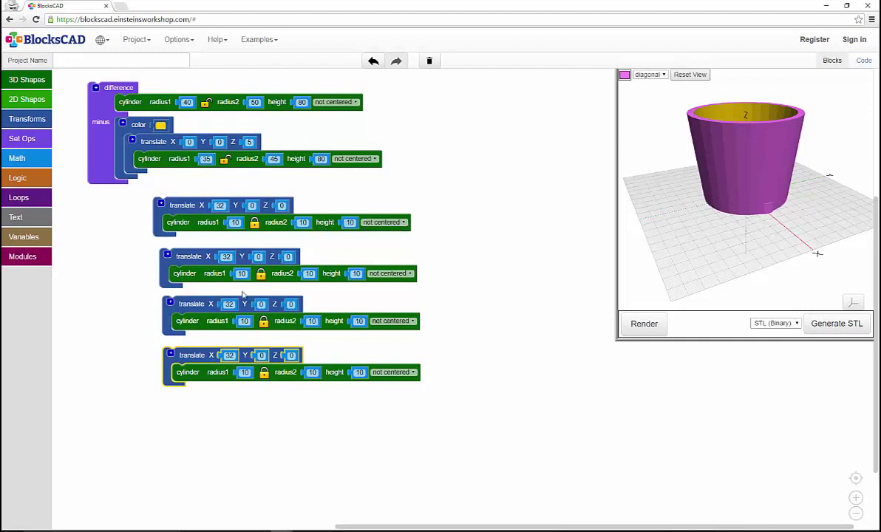
Set the second hole cylinder's X translation to -32 and render the model.
{"action": "left_click", "coordinate": [226, 258]}
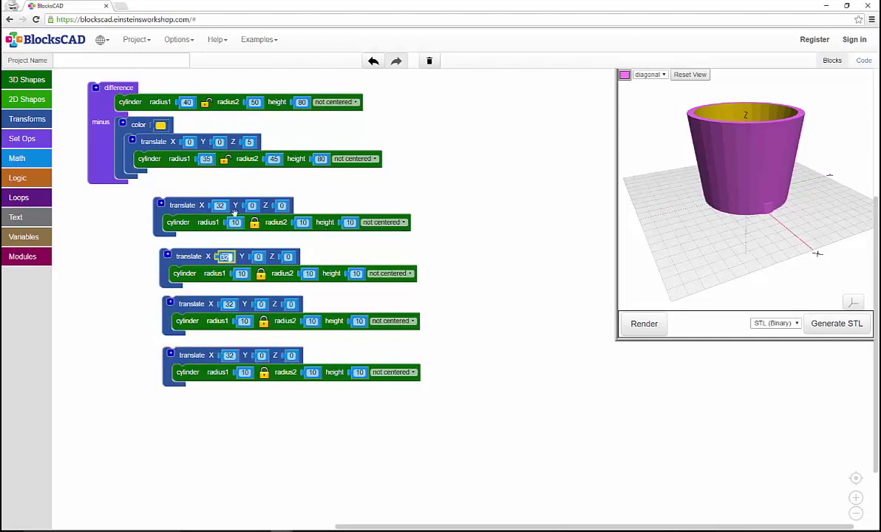
{"action": "type", "text": "-"}
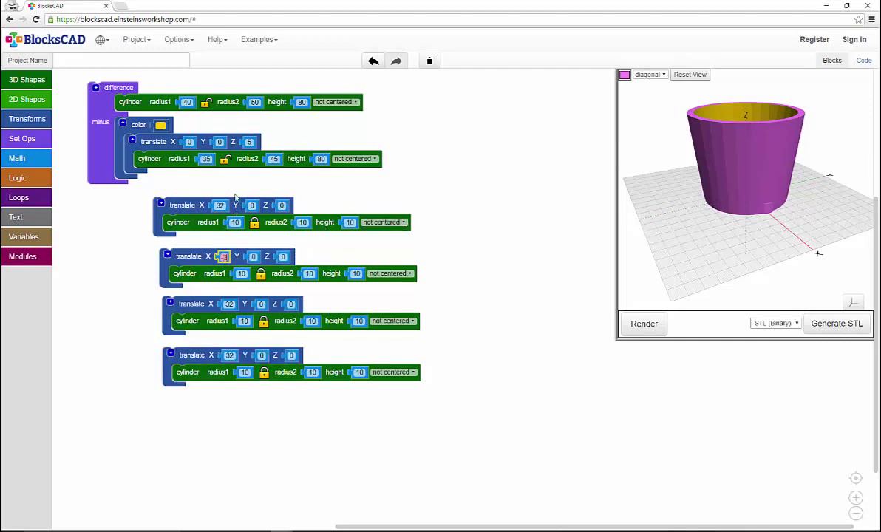
{"action": "type", "text": "32"}
{"action": "left_click", "coordinate": [645, 325]}
{"action": "left_click_drag", "start_coordinate": [667, 232], "coordinate": [736, 235]}
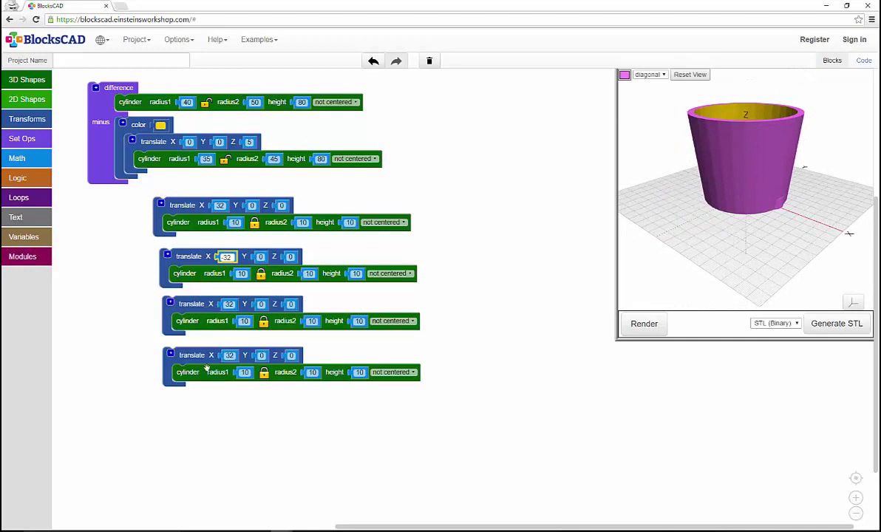
Set the third hole cylinder's translation to X 0, Y 32 and the fourth's to X 0, Y -32, and render.
{"action": "left_click", "coordinate": [261, 305]}
{"action": "type", "text": "32"}
{"action": "left_click", "coordinate": [262, 355]}
{"action": "type", "text": "-32"}
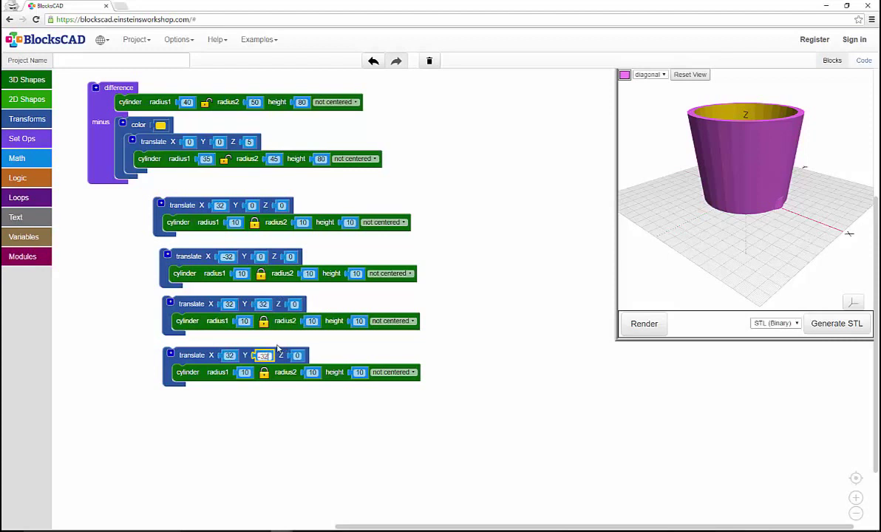
{"action": "left_click", "coordinate": [228, 304]}
{"action": "type", "text": "0"}
{"action": "left_click", "coordinate": [229, 355]}
{"action": "type", "text": "0"}
{"action": "left_click", "coordinate": [626, 322]}
{"action": "left_click_drag", "start_coordinate": [677, 301], "coordinate": [754, 247]}
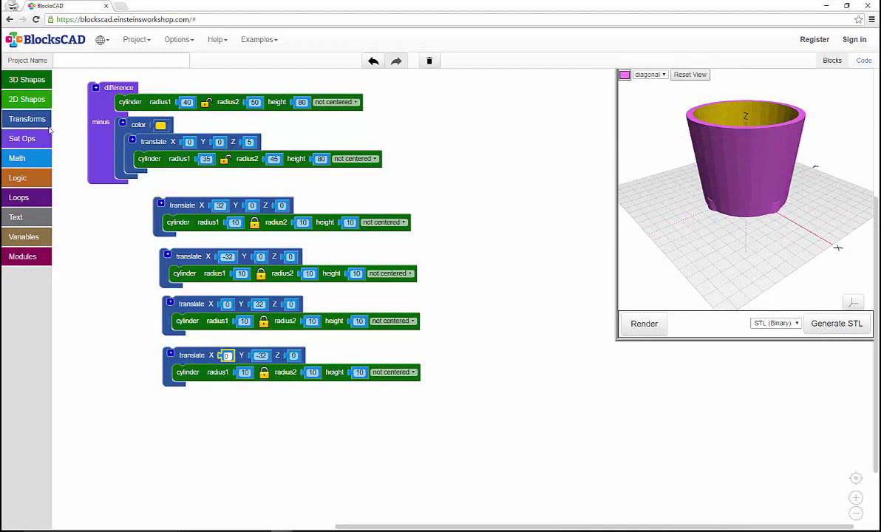
Combine all four translated hole cylinders in one union block, adding two extra plus slots.
{"action": "left_click", "coordinate": [22, 138]}
{"action": "left_click_drag", "start_coordinate": [75, 79], "coordinate": [169, 230]}
{"action": "left_click_drag", "start_coordinate": [180, 268], "coordinate": [162, 275]}
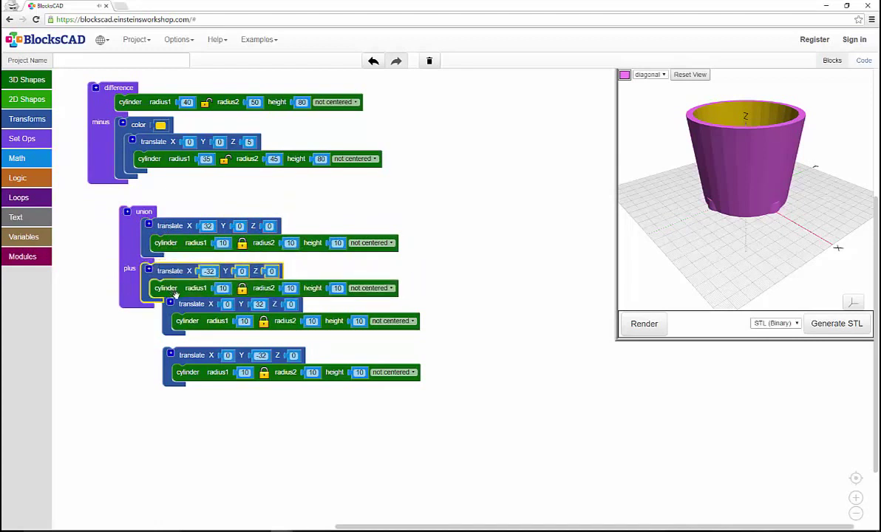
{"action": "left_click", "coordinate": [127, 213]}
{"action": "left_click", "coordinate": [127, 213]}
{"action": "left_click_drag", "start_coordinate": [170, 303], "coordinate": [158, 313]}
{"action": "left_click", "coordinate": [127, 213]}
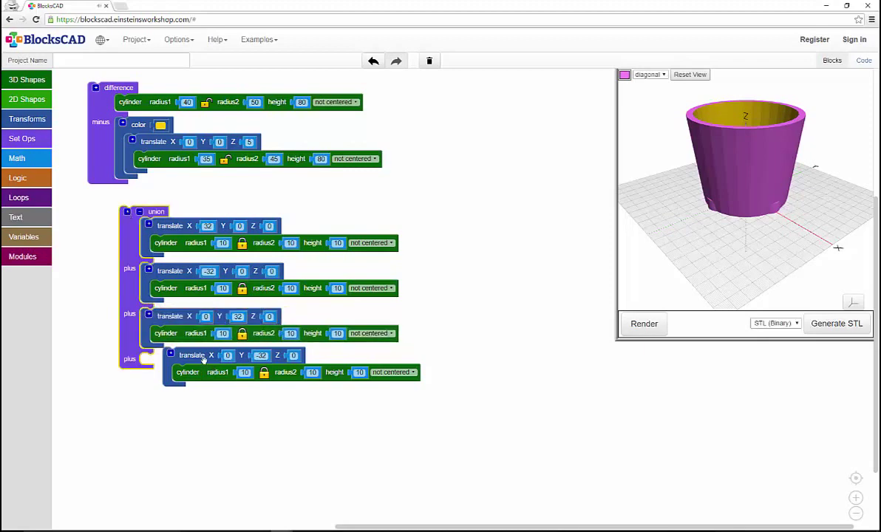
{"action": "left_click_drag", "start_coordinate": [194, 356], "coordinate": [172, 363]}
Add a second minus slot to the pot's difference block, place the hole union in it, and render the pot.
{"action": "left_click_drag", "start_coordinate": [130, 263], "coordinate": [161, 247]}
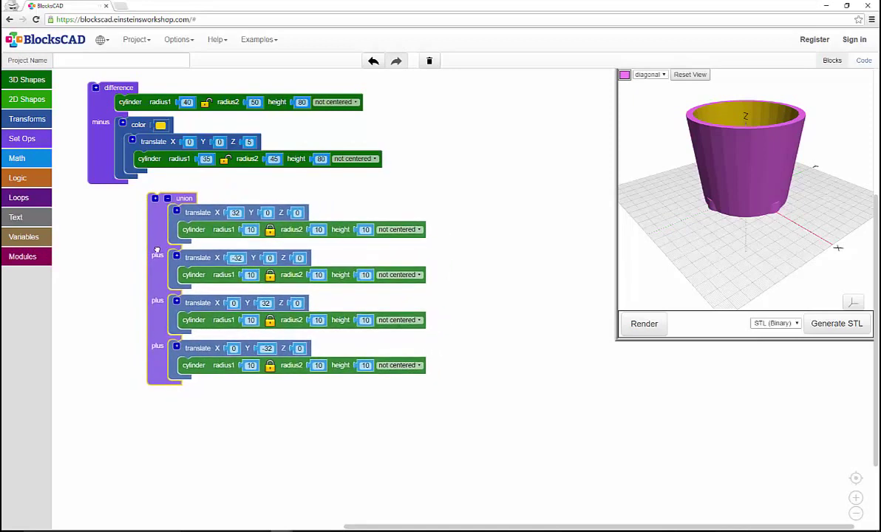
{"action": "left_click", "coordinate": [95, 123]}
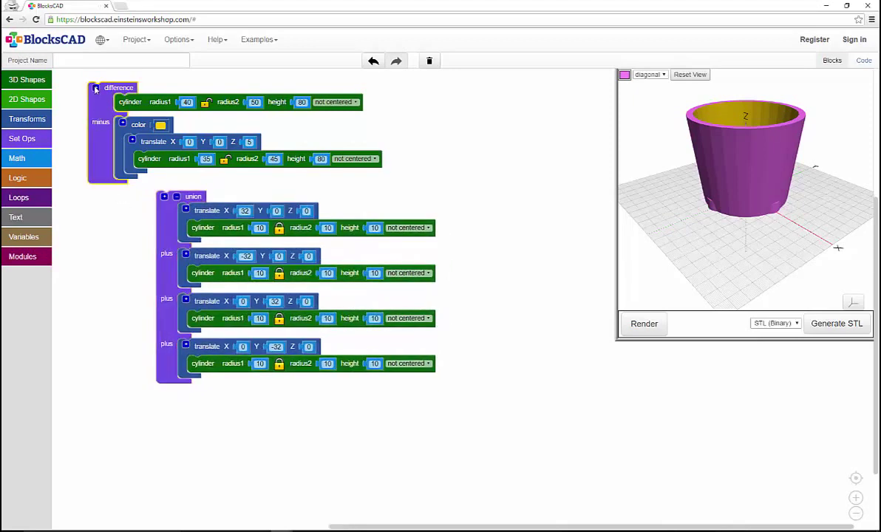
{"action": "left_click", "coordinate": [96, 88]}
{"action": "left_click_drag", "start_coordinate": [168, 212], "coordinate": [128, 207]}
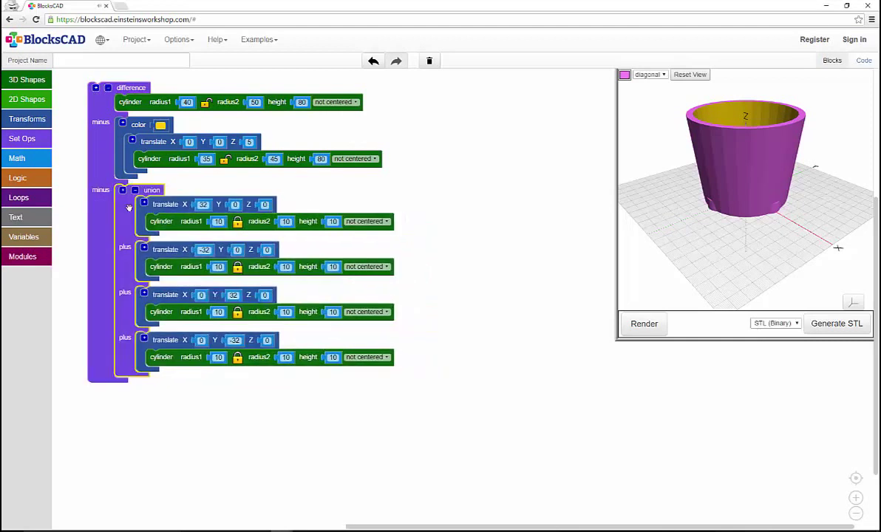
{"action": "left_click", "coordinate": [645, 327]}
{"action": "left_click_drag", "start_coordinate": [728, 263], "coordinate": [529, 301]}
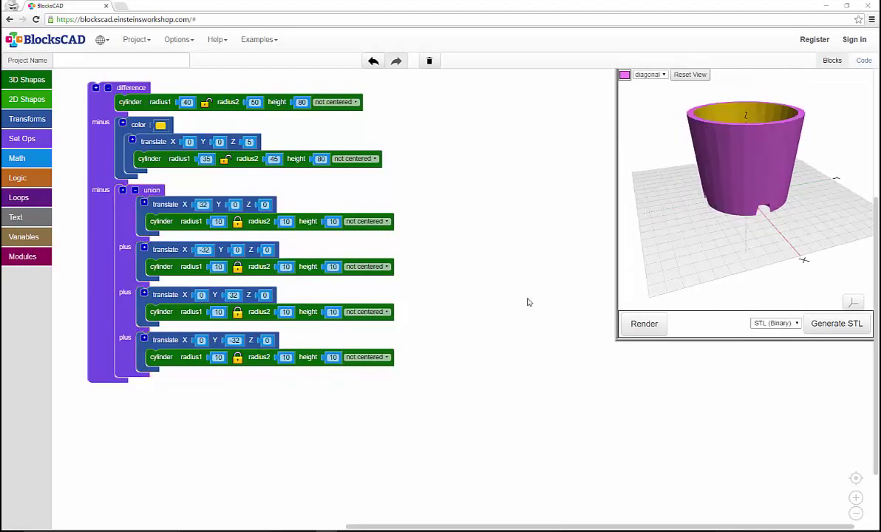
{"action": "left_click_drag", "start_coordinate": [654, 229], "coordinate": [704, 249]}
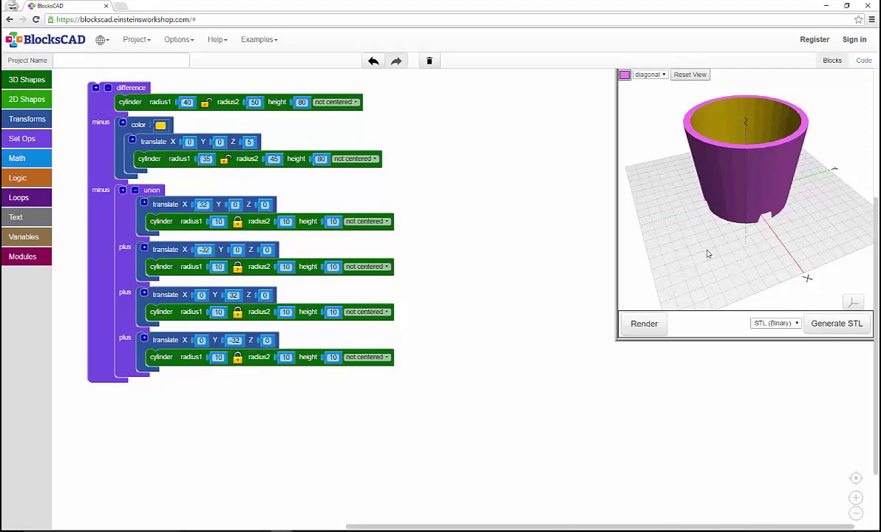
{"action": "left_click_drag", "start_coordinate": [706, 252], "coordinate": [705, 251]}
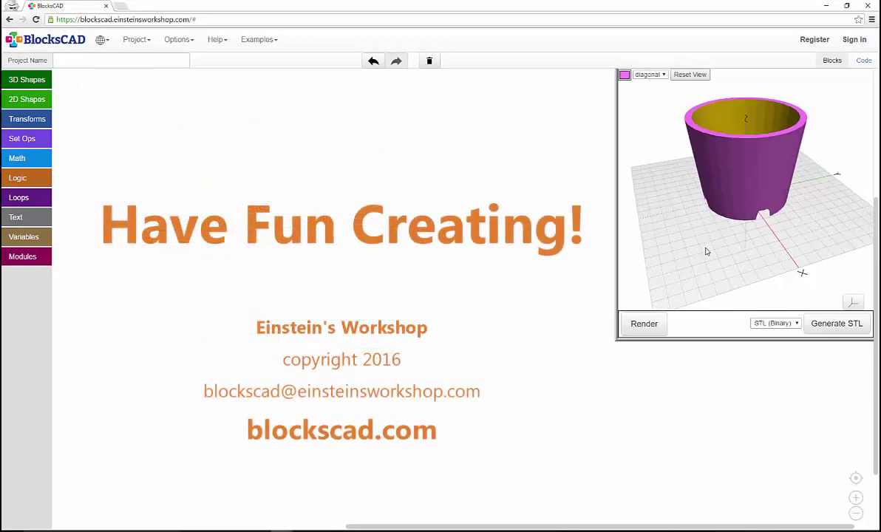